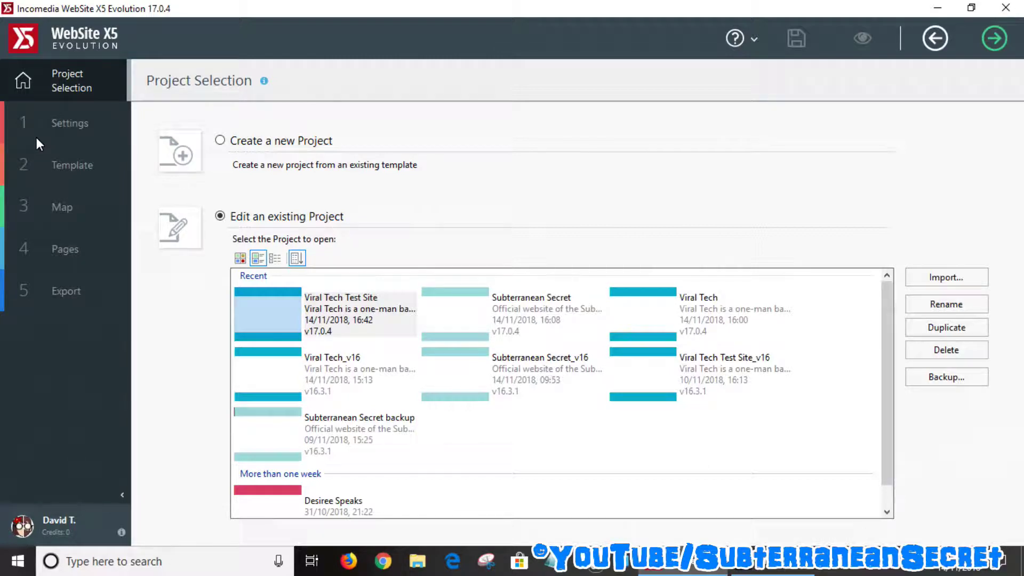
Open the Viral Tech Test Site project and bring up its Resolutions and Responsive Design template settings.
double_click(300, 319)
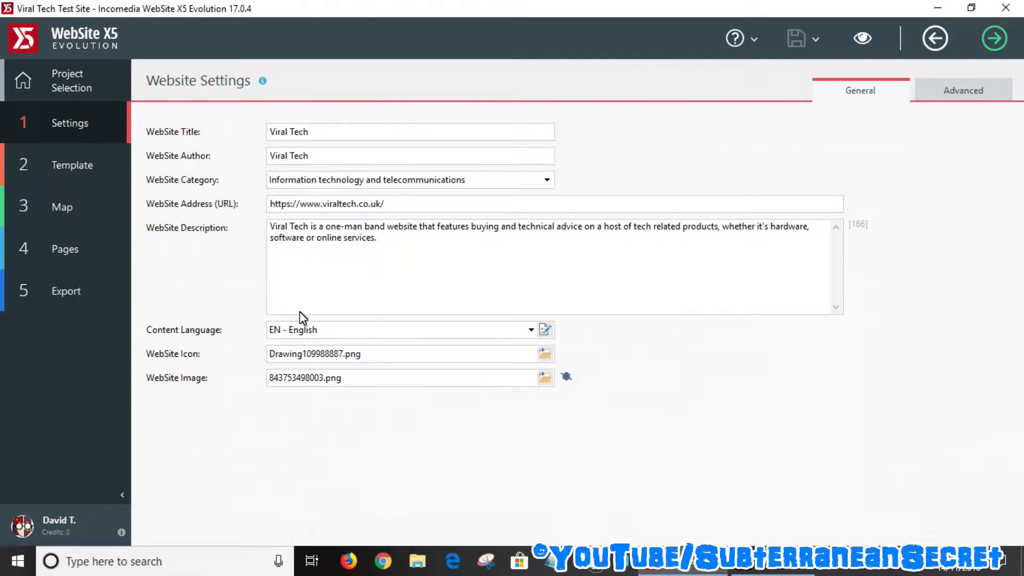
click(73, 168)
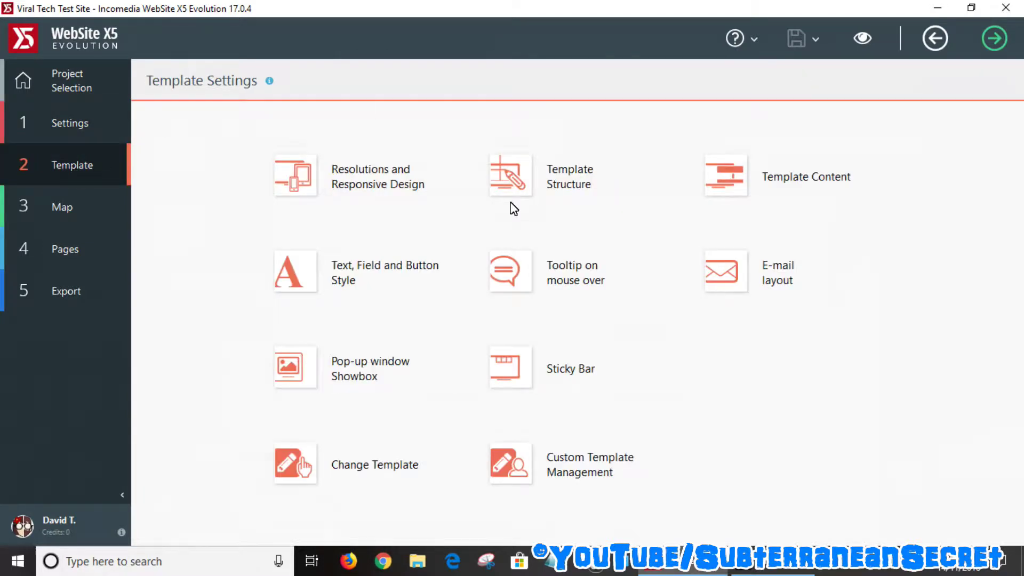
click(587, 185)
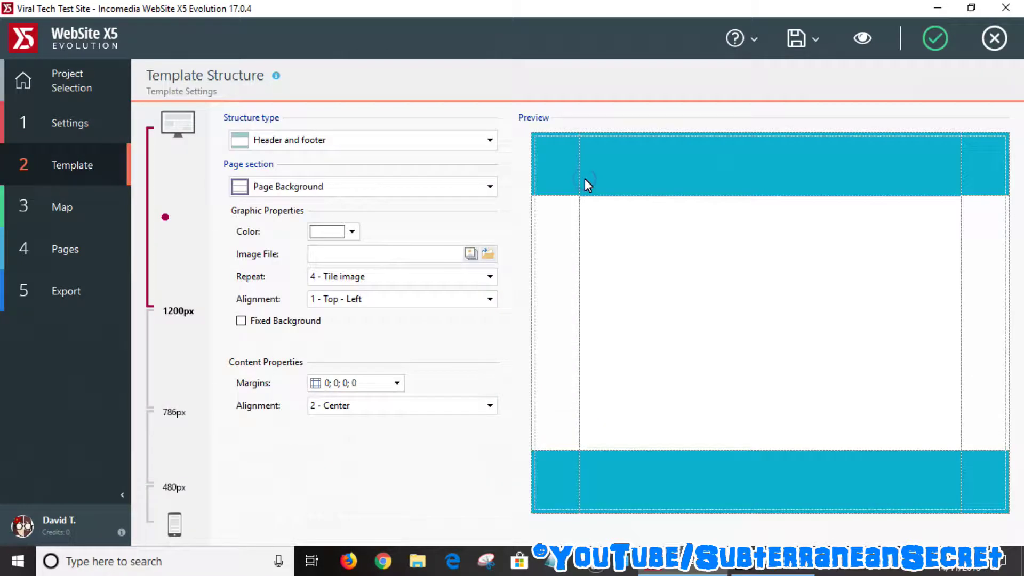
click(62, 172)
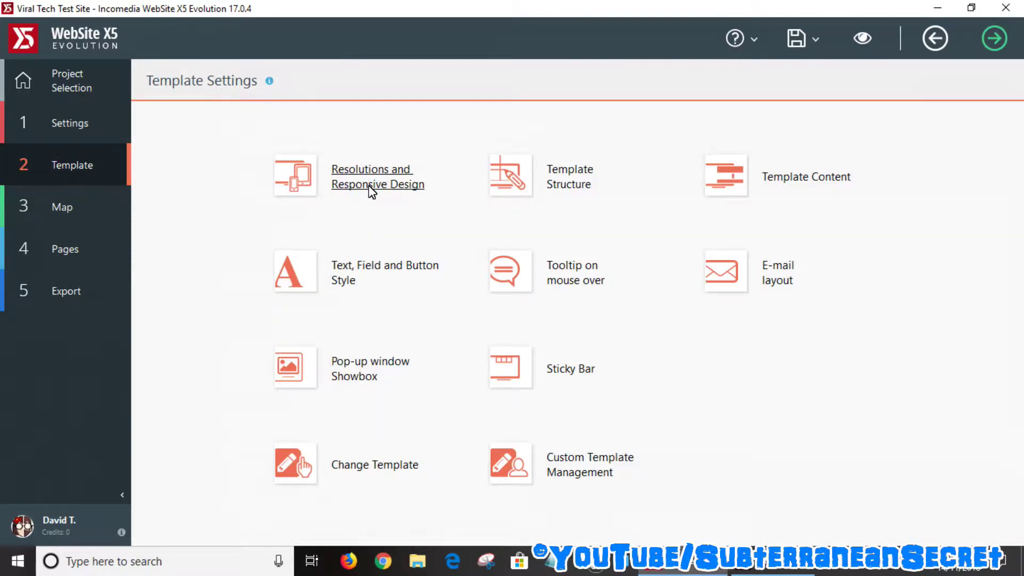
click(400, 193)
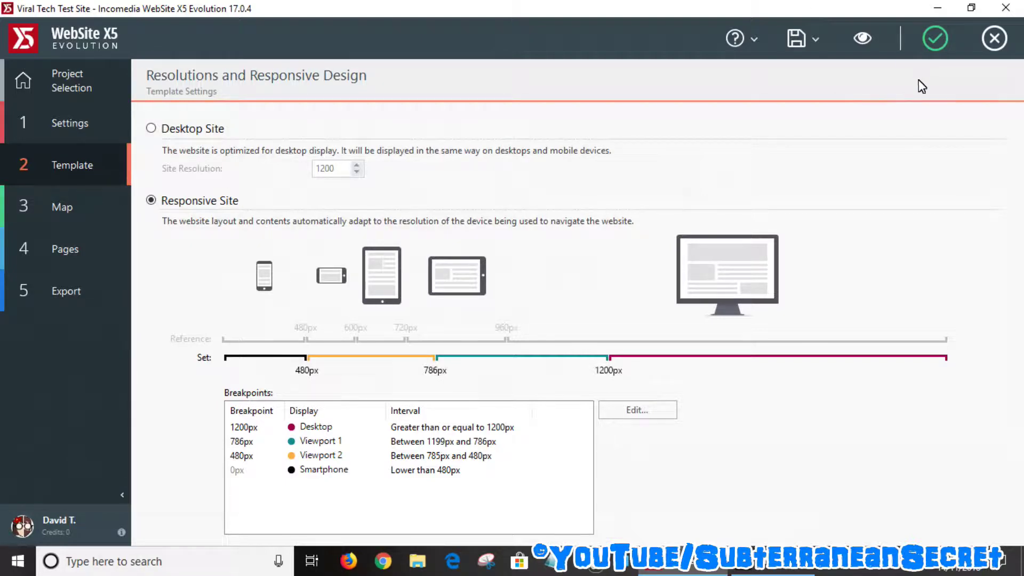
Preview the site's home page in its current layout, look through its content, and close the preview.
click(857, 36)
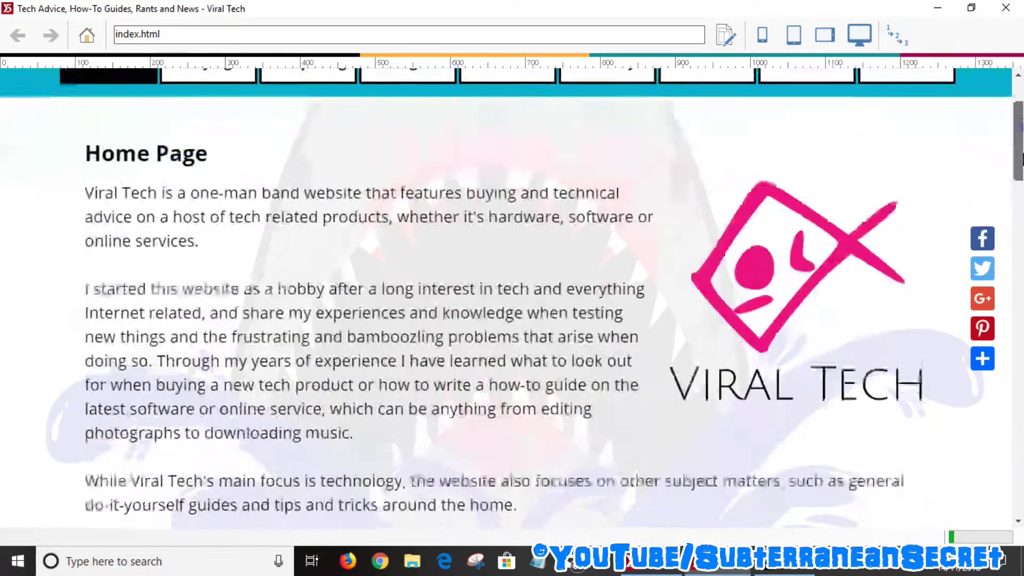
scroll(1017, 133, down, 5)
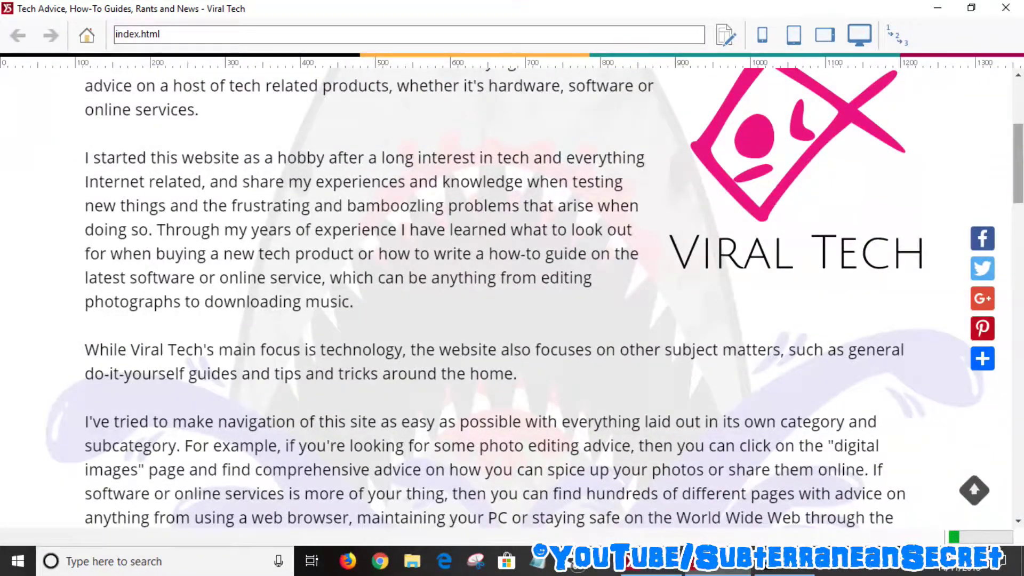
scroll(1021, 140, up, 4)
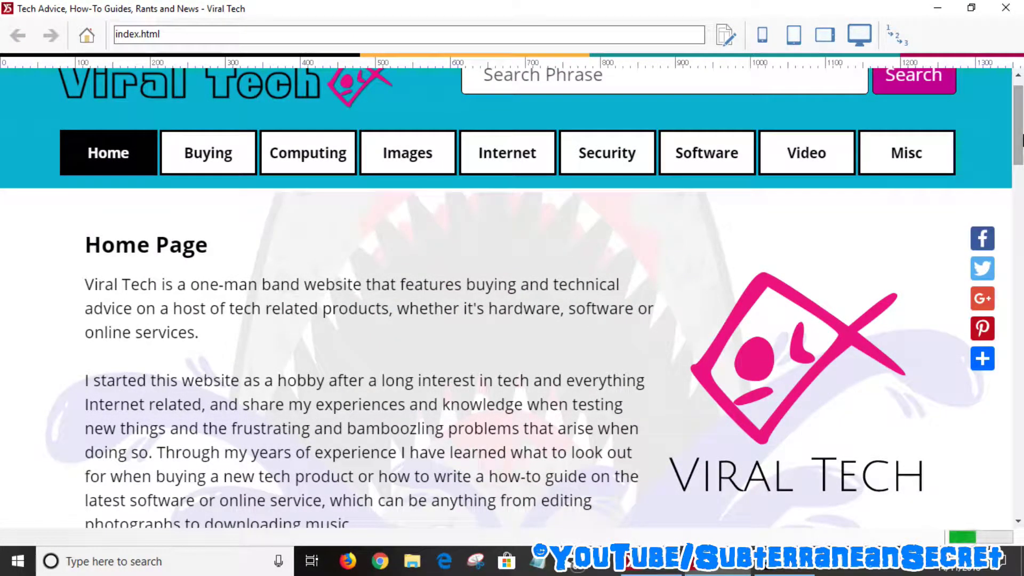
click(1006, 9)
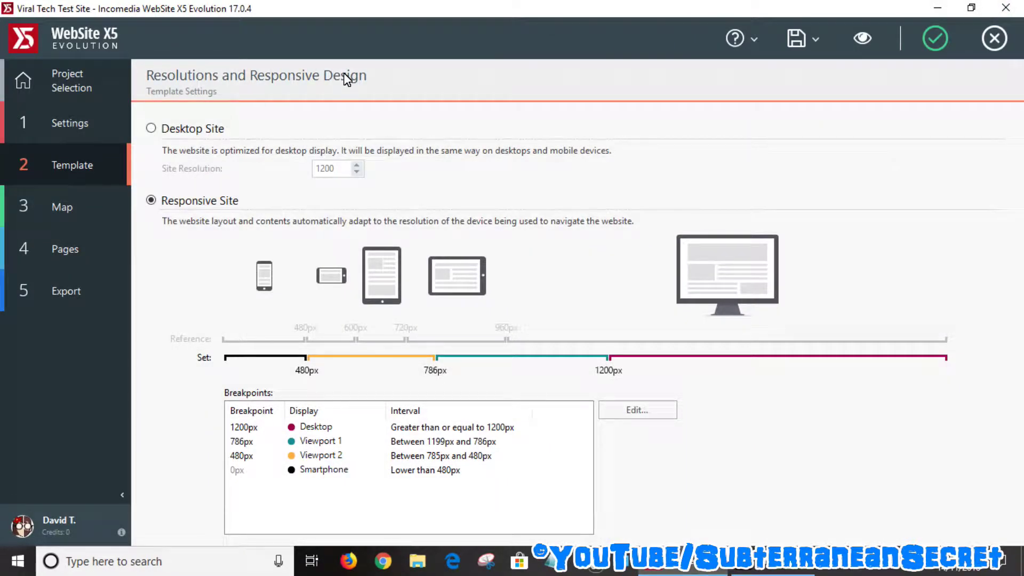
Open the Home page from the sitemap for editing and select the text object in row 1.
click(65, 207)
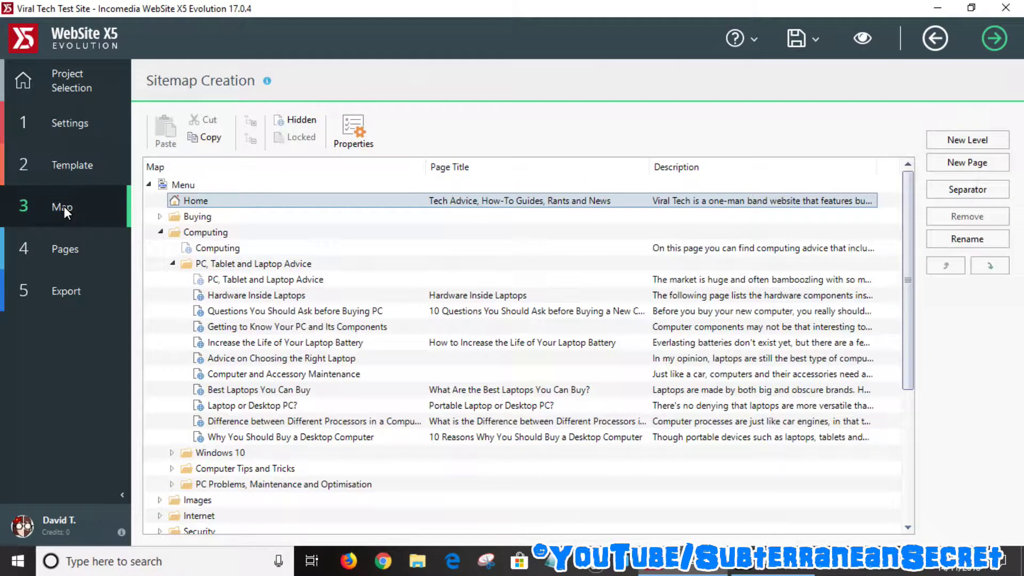
double_click(174, 202)
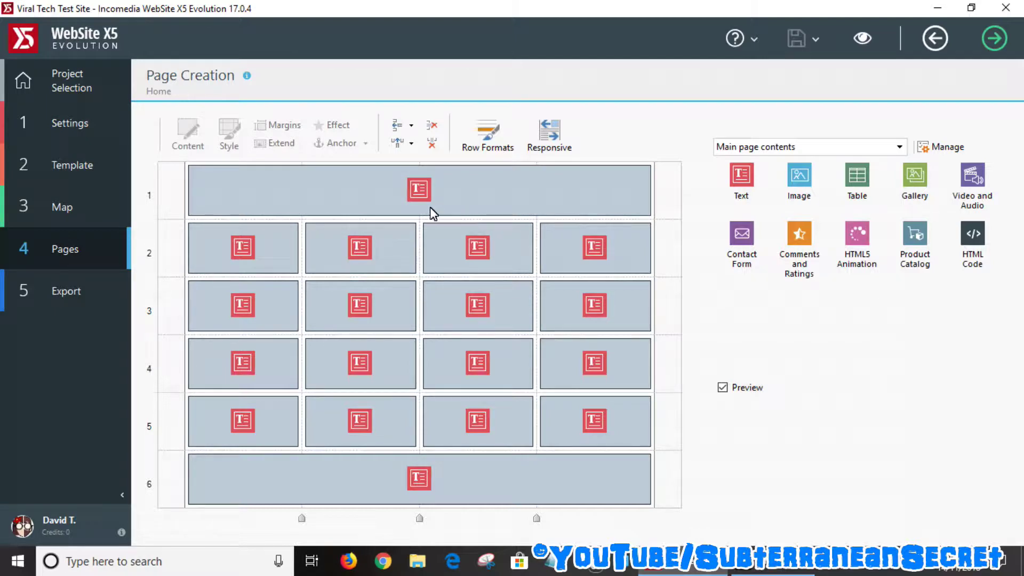
click(370, 197)
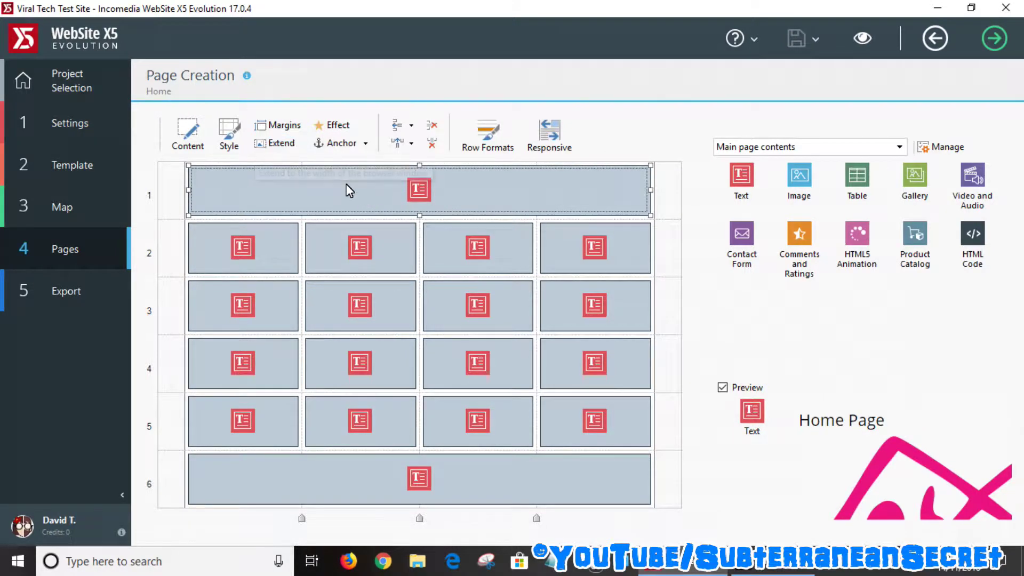
Switch the row 1 text object's full-width extension on and off again, then preview the home page without it.
click(286, 149)
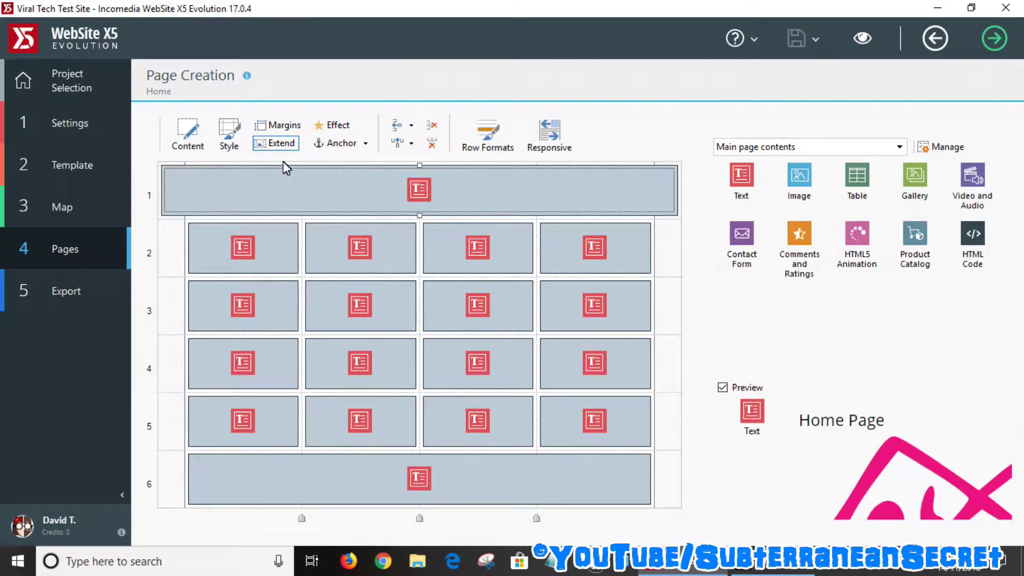
click(278, 142)
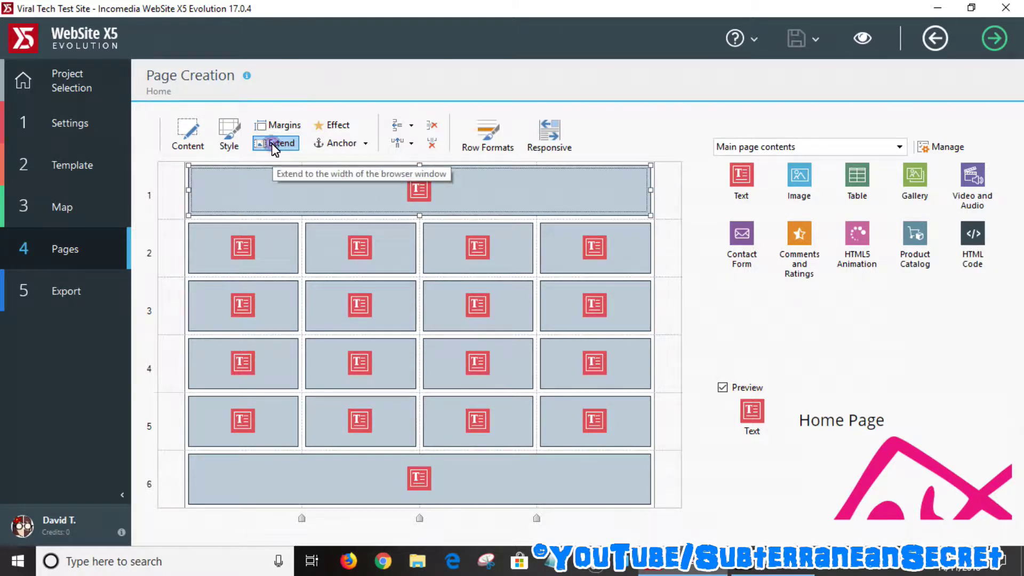
click(863, 38)
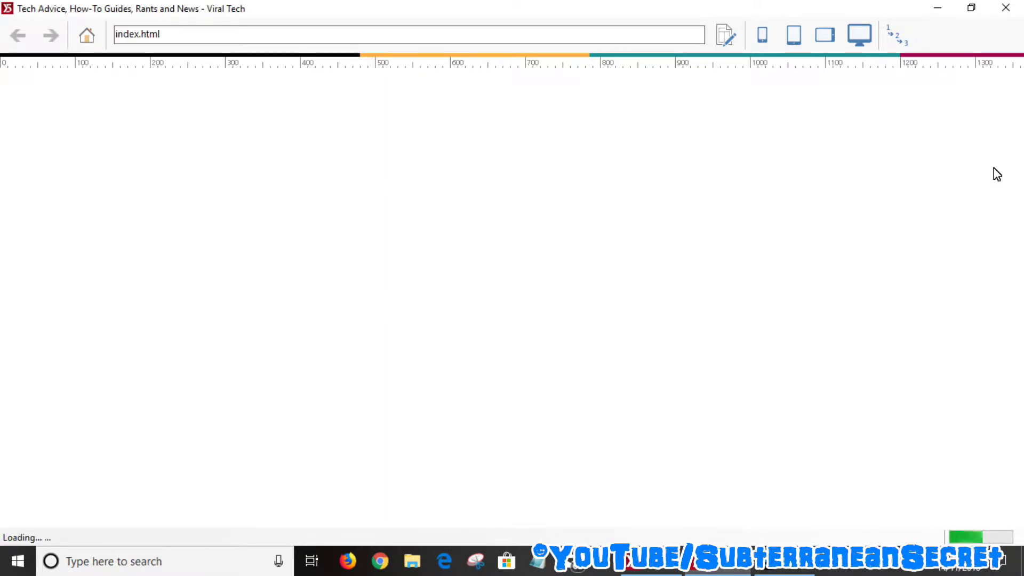
scroll(1013, 160, down, 2)
scroll(1022, 149, down, 3)
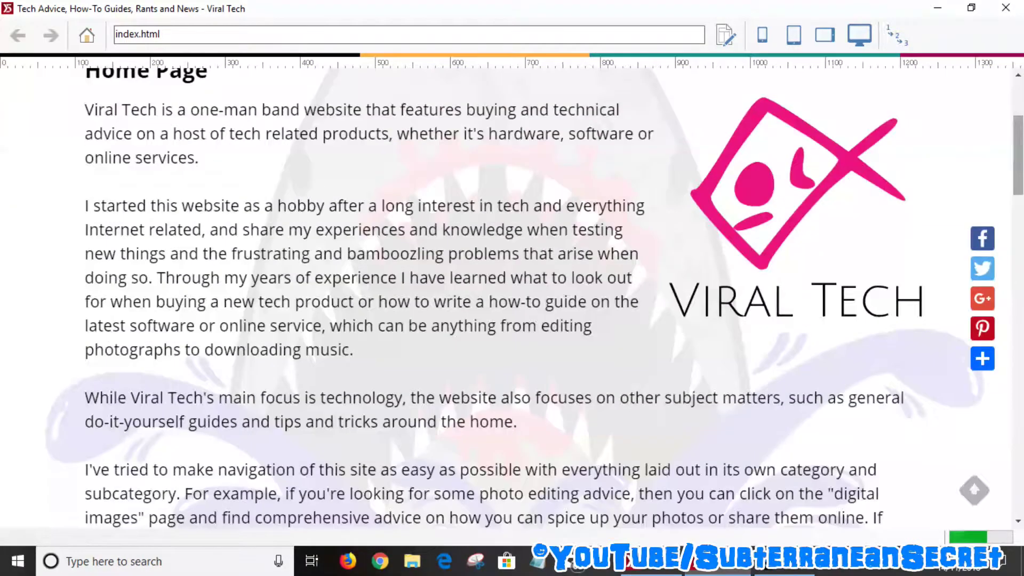
click(1008, 11)
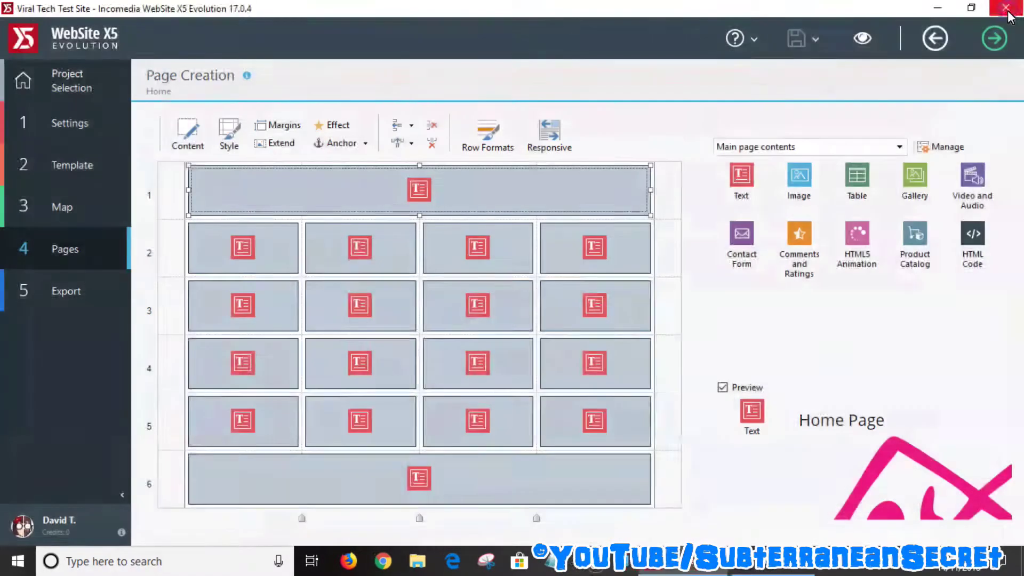
Extend the row 1 text object to the width of the browser window and check the home page in the preview.
click(266, 146)
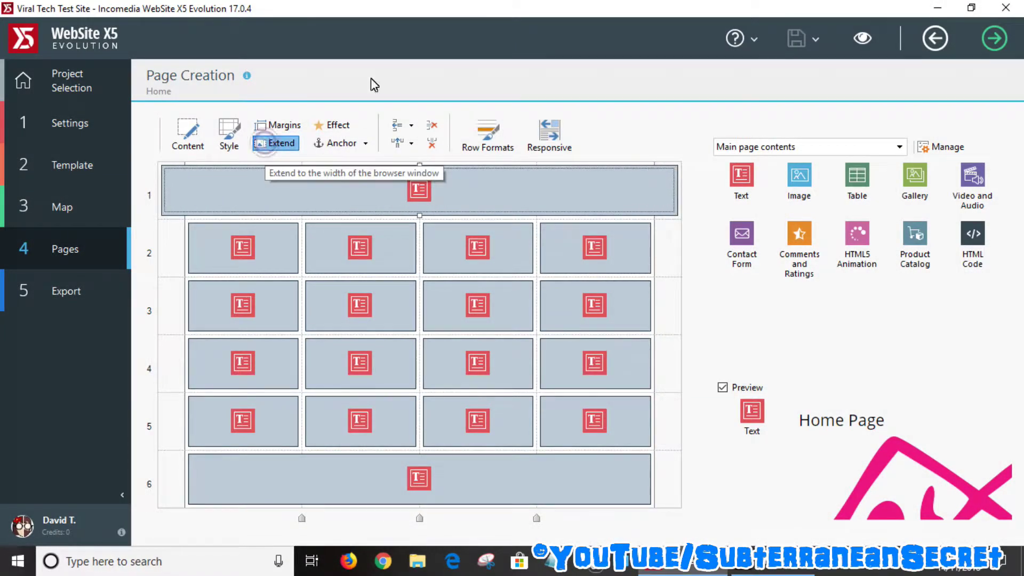
click(860, 38)
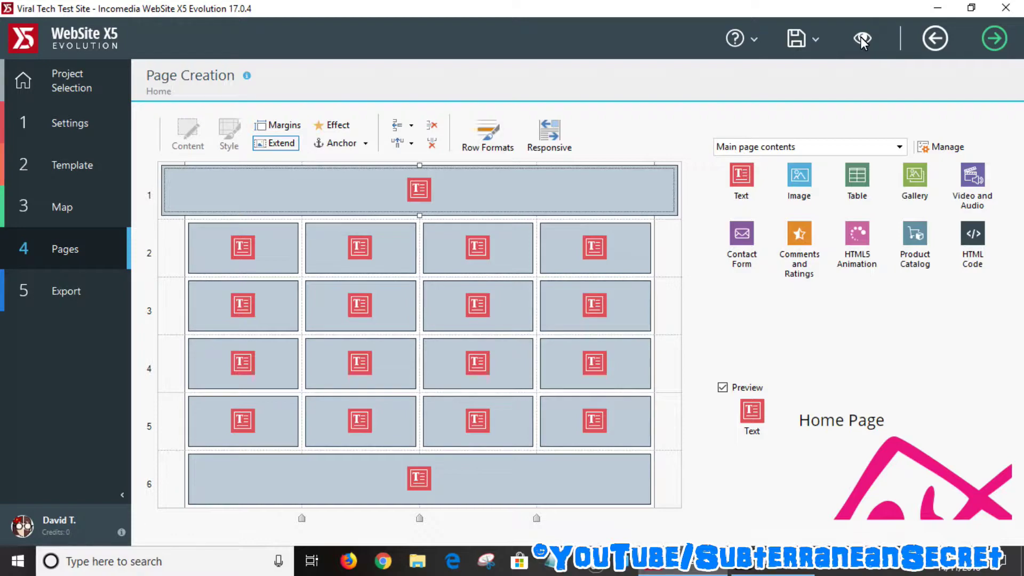
click(862, 39)
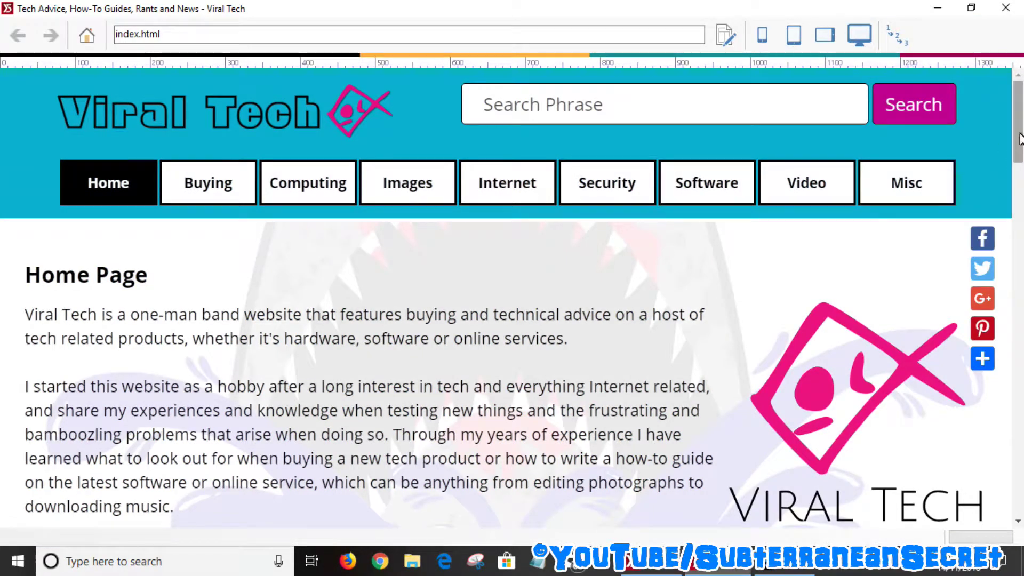
scroll(1019, 136, down, 1)
scroll(1020, 136, down, 10)
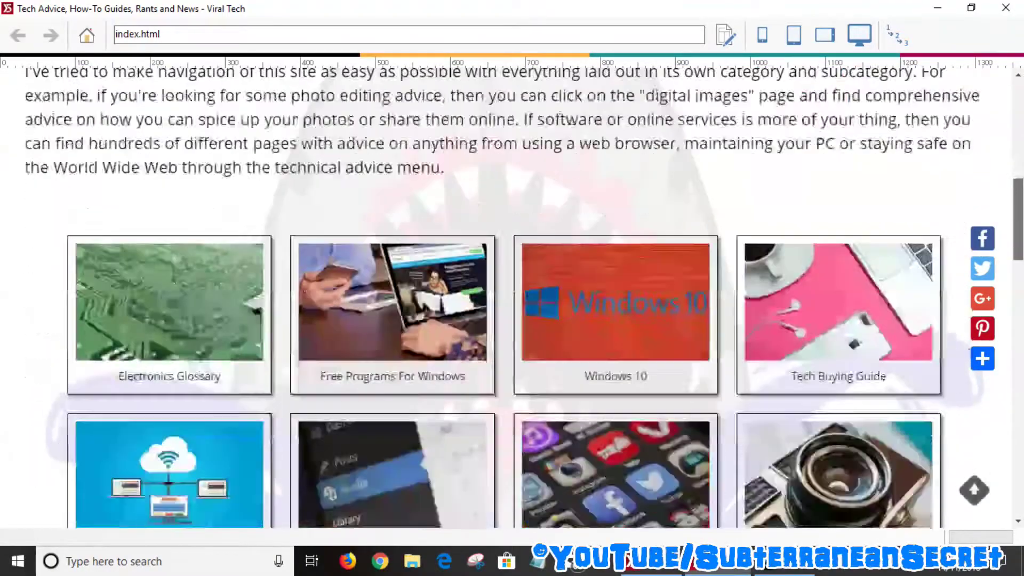
scroll(1020, 136, up, 10)
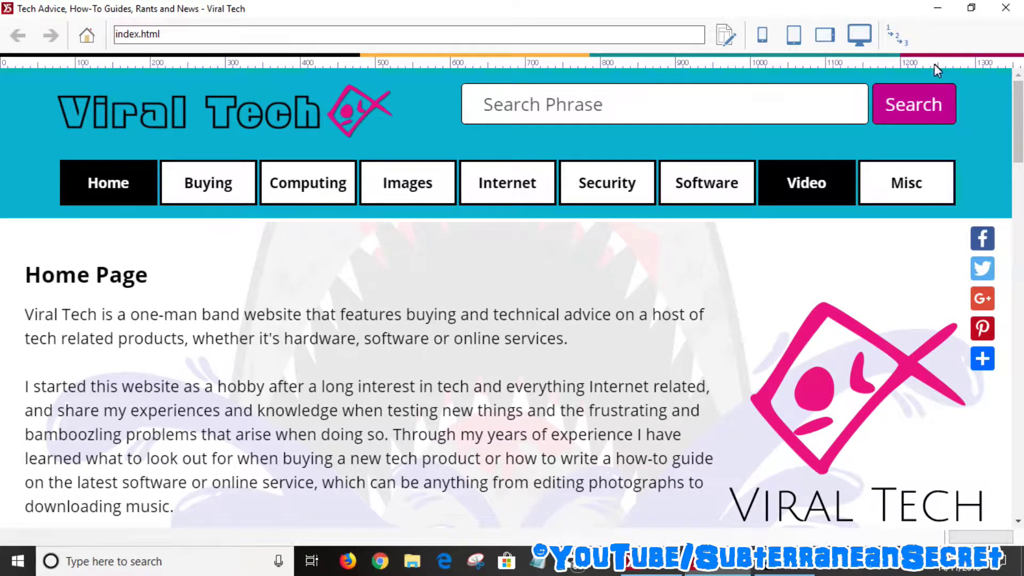
click(1009, 8)
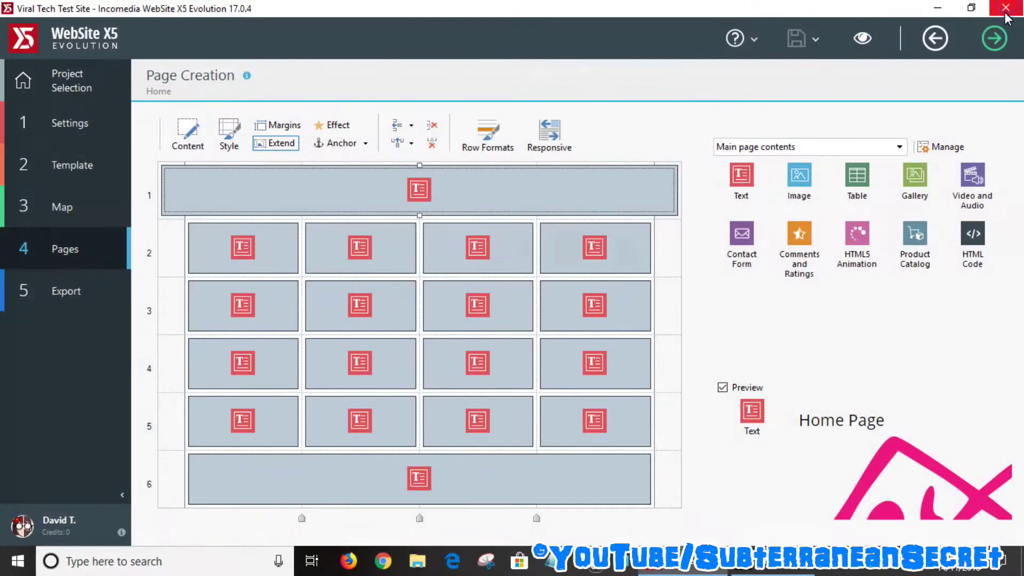
Set the row 1 text object's outer margin to 1 on all sides and preview the home page.
click(283, 128)
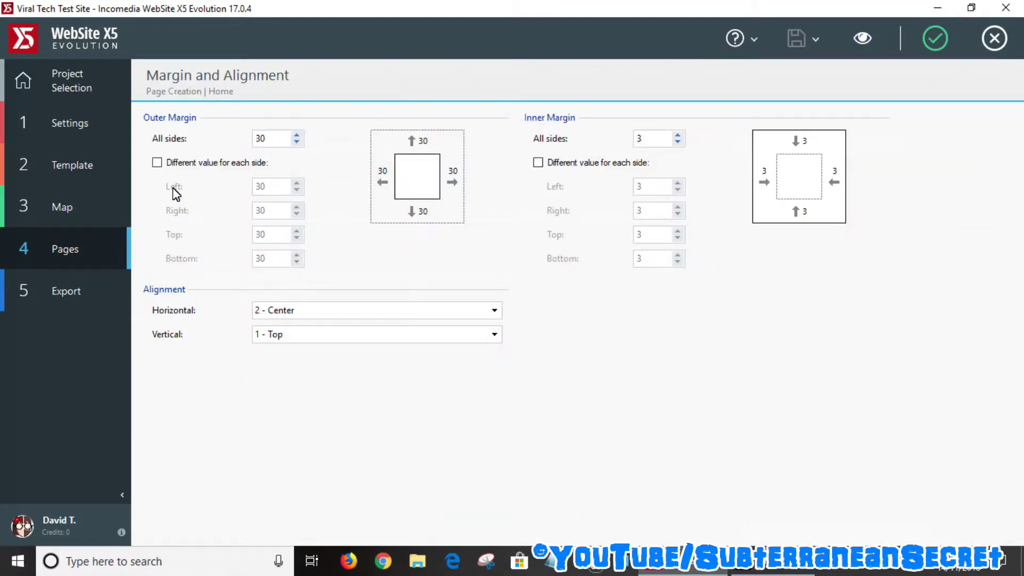
double_click(272, 140)
text(1)
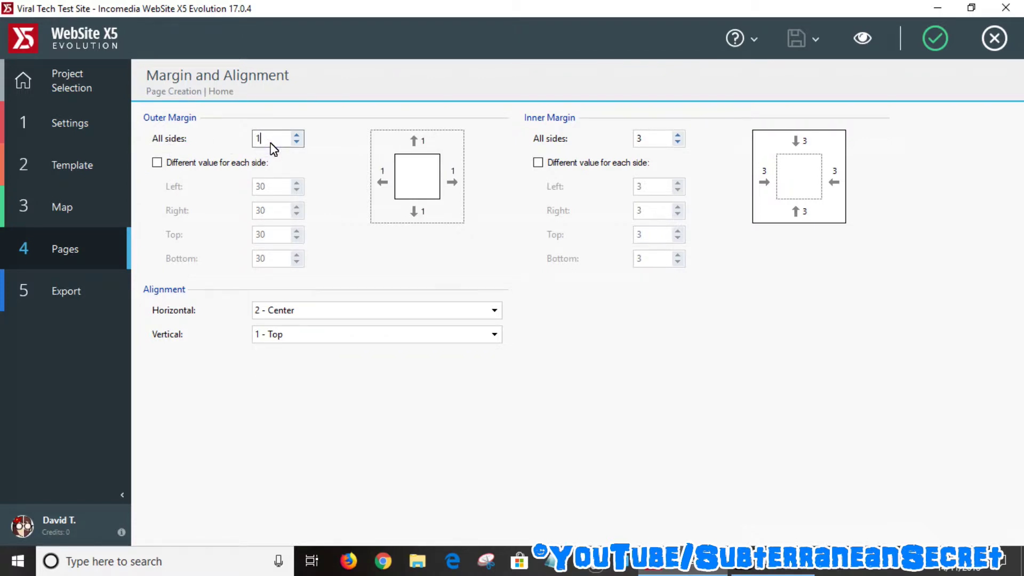
click(863, 38)
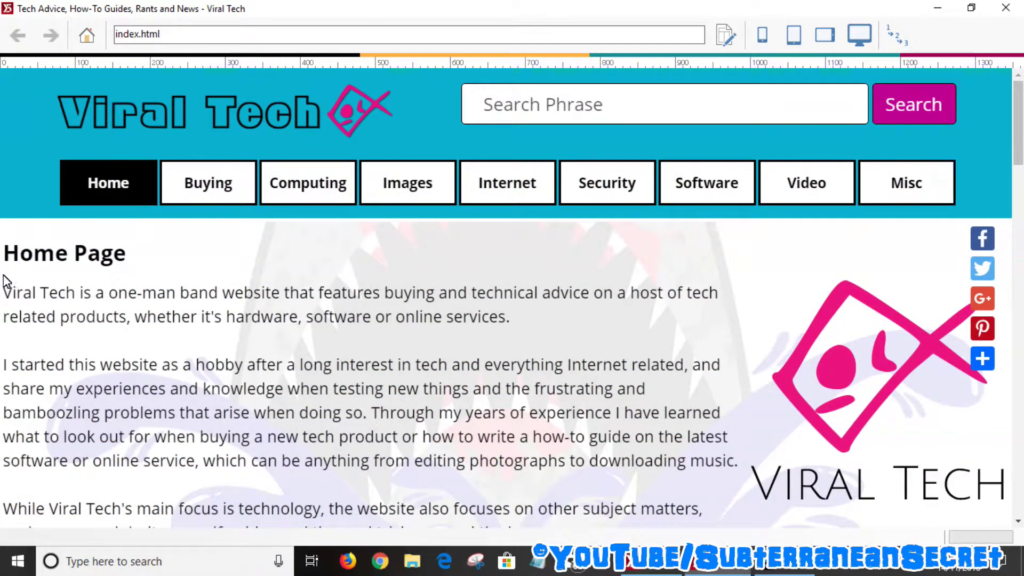
click(1019, 12)
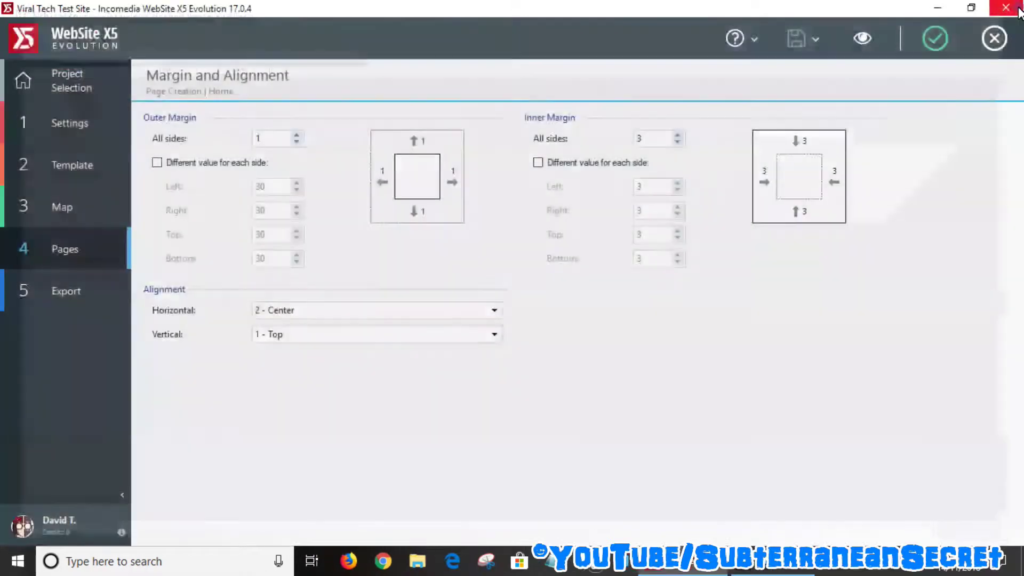
Set the row 1 text object's outer margin to 20 on all sides and check the home page in the preview.
click(273, 139)
key(BackSpace)
text(20)
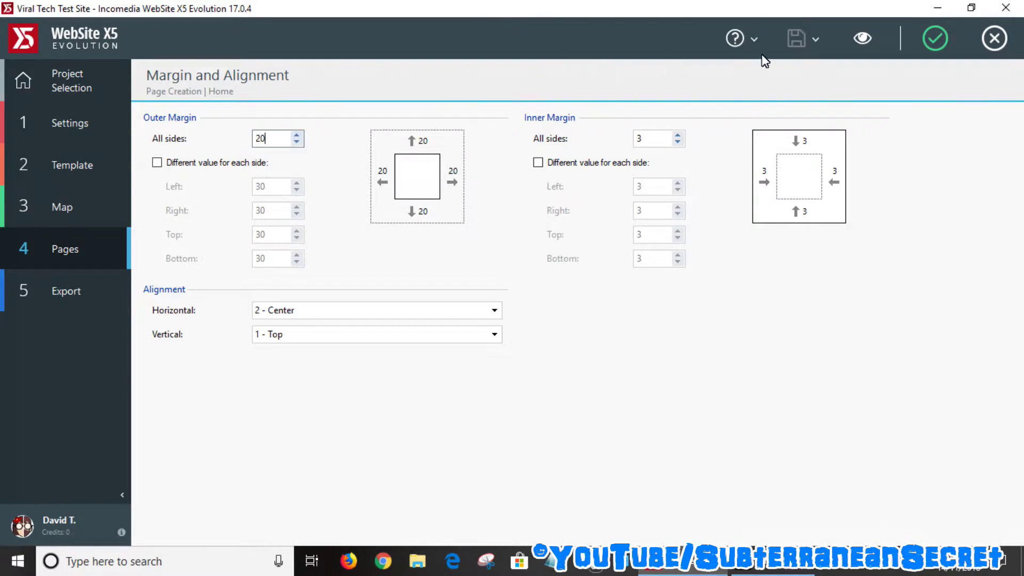
click(861, 38)
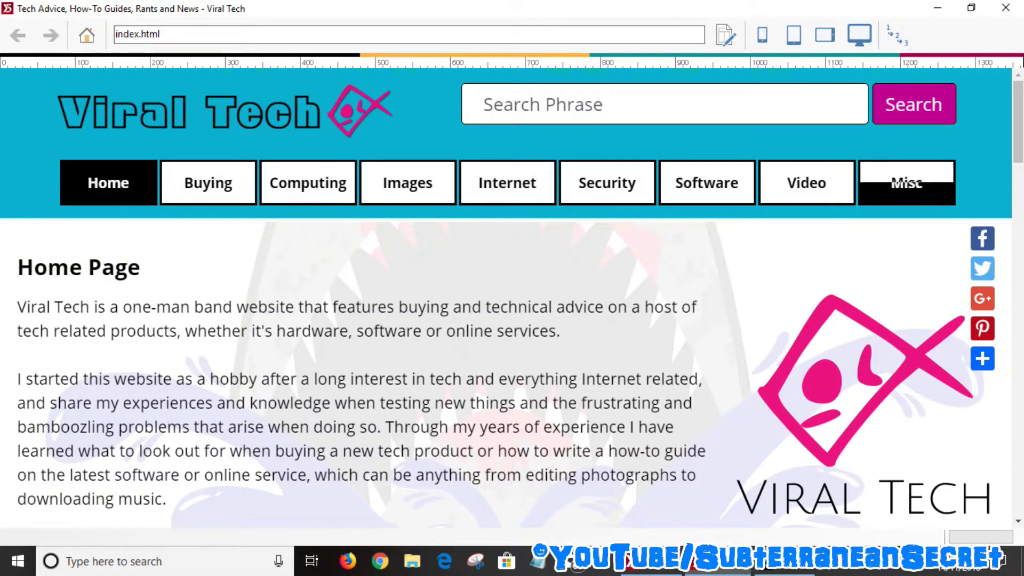
scroll(512, 298, down, 10)
scroll(512, 299, up, 10)
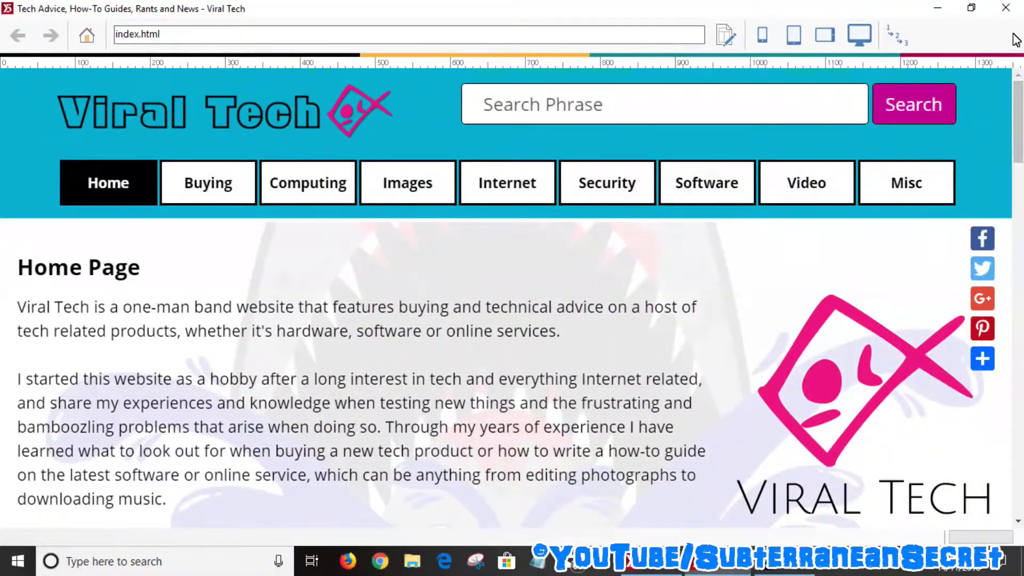
click(1006, 7)
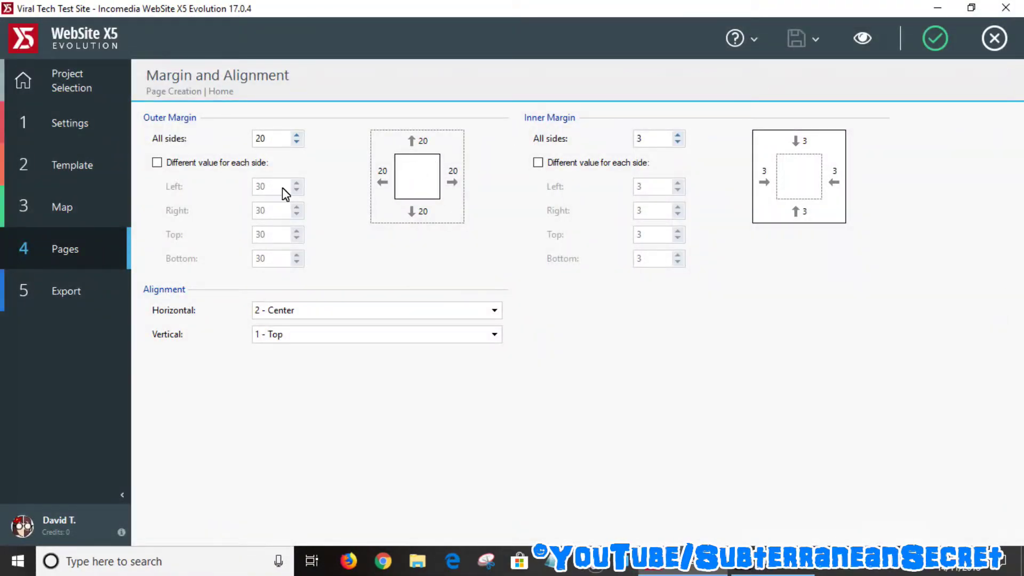
Reopen the Home page from the sitemap and try to extend the first text object in row 2 to the browser width.
click(66, 212)
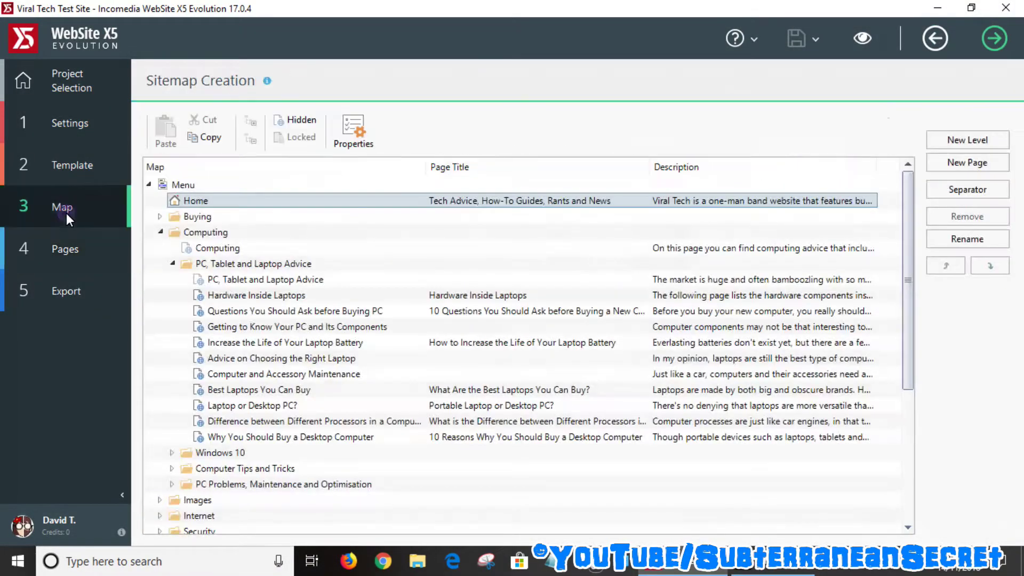
double_click(189, 203)
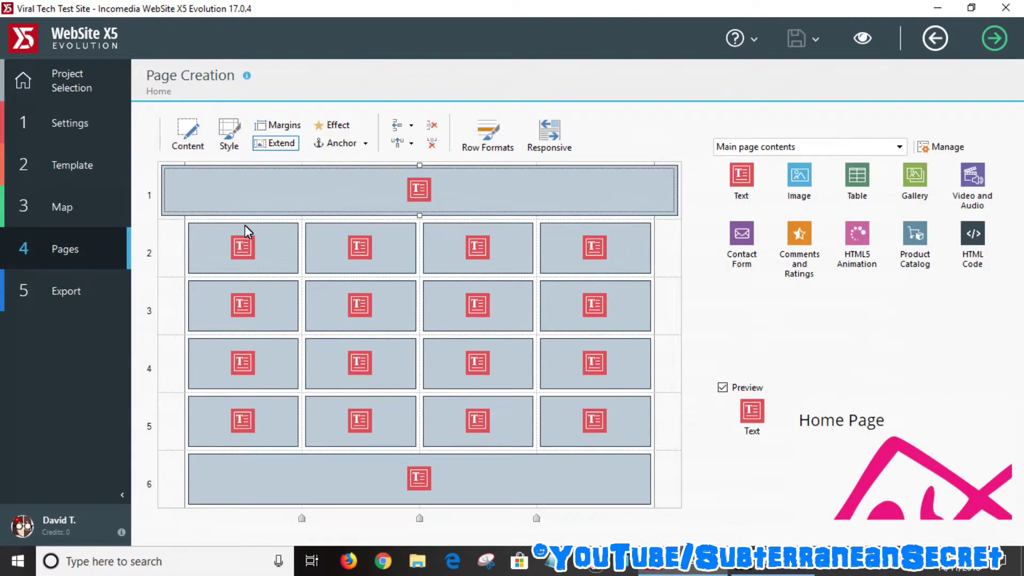
click(238, 248)
click(375, 246)
click(487, 246)
click(596, 251)
click(459, 256)
click(313, 248)
click(241, 247)
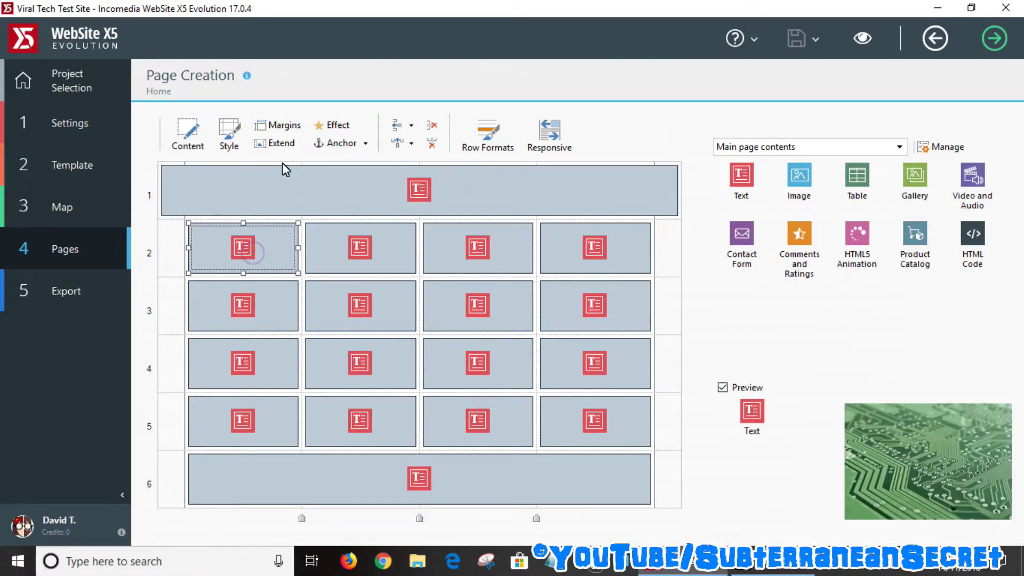
click(278, 149)
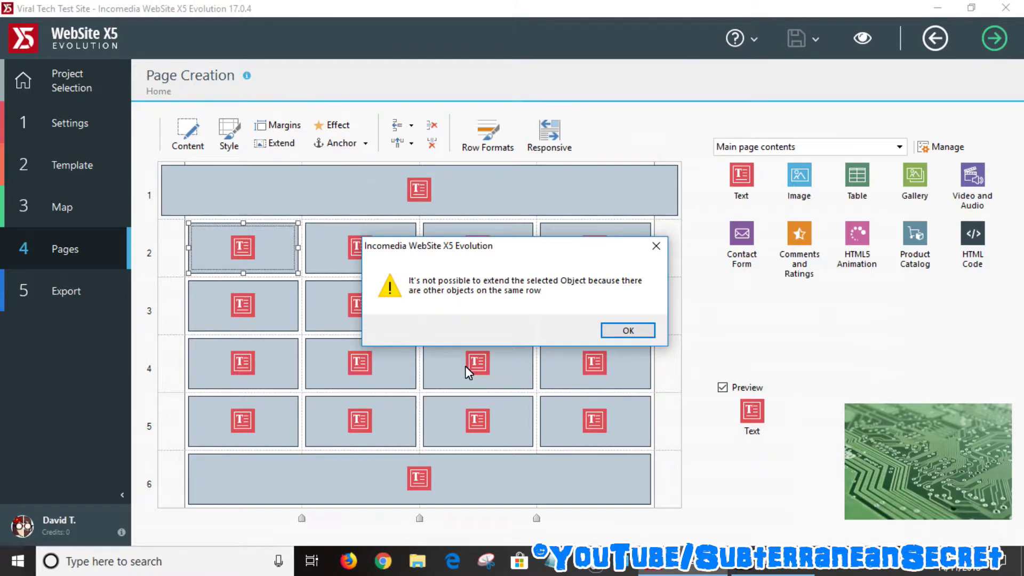
Dismiss the warning and extend the row 6 text object to the width of the browser window.
click(654, 248)
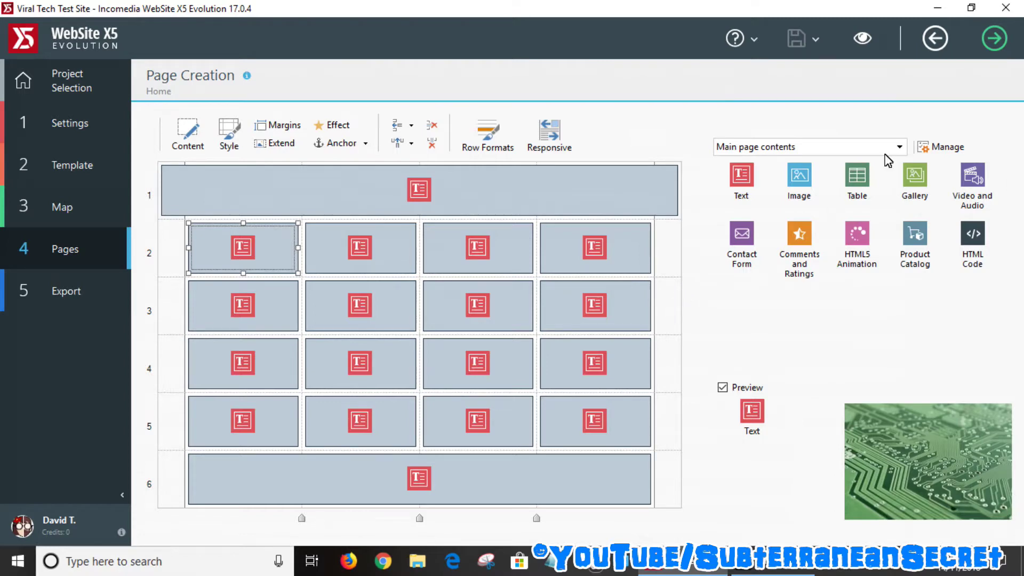
click(401, 482)
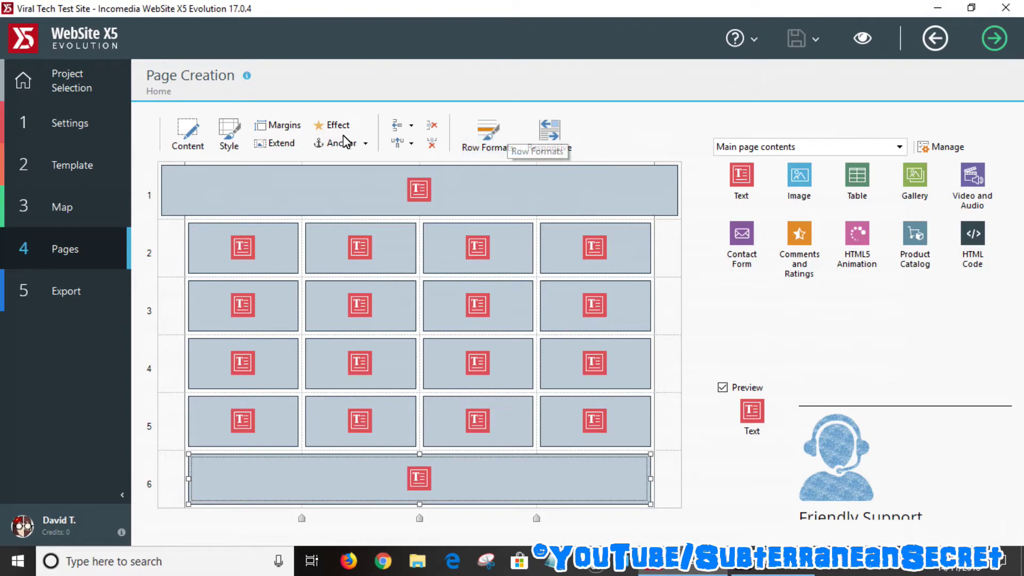
click(274, 143)
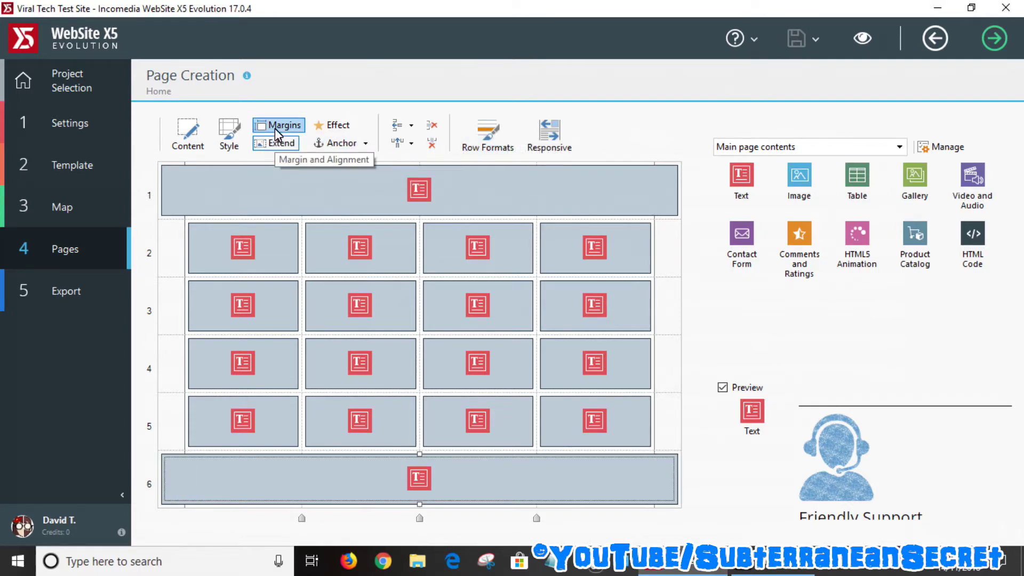
Set the row 6 text object's outer margin to 20 on all sides and apply it.
click(277, 126)
double_click(273, 145)
key(BackSpace)
text(20)
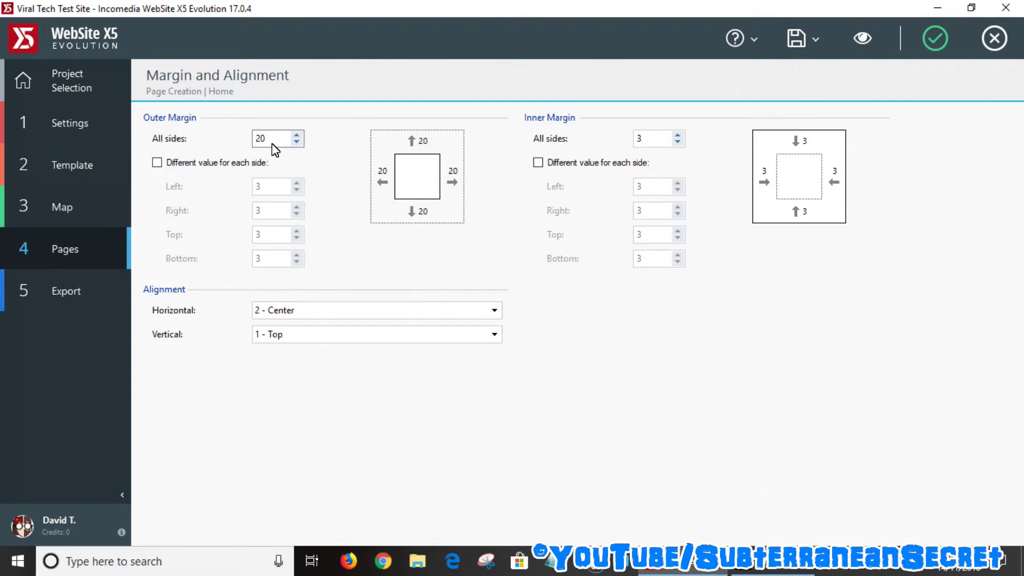
click(928, 39)
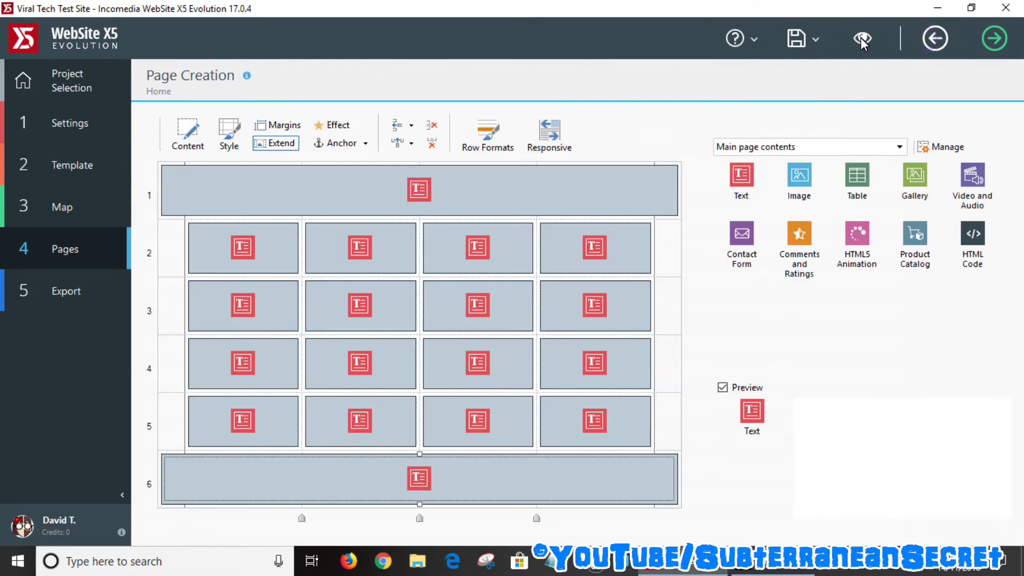
Preview the home page and examine how the row 6 text sections from Friendly Support downwards fit the browser width.
click(862, 38)
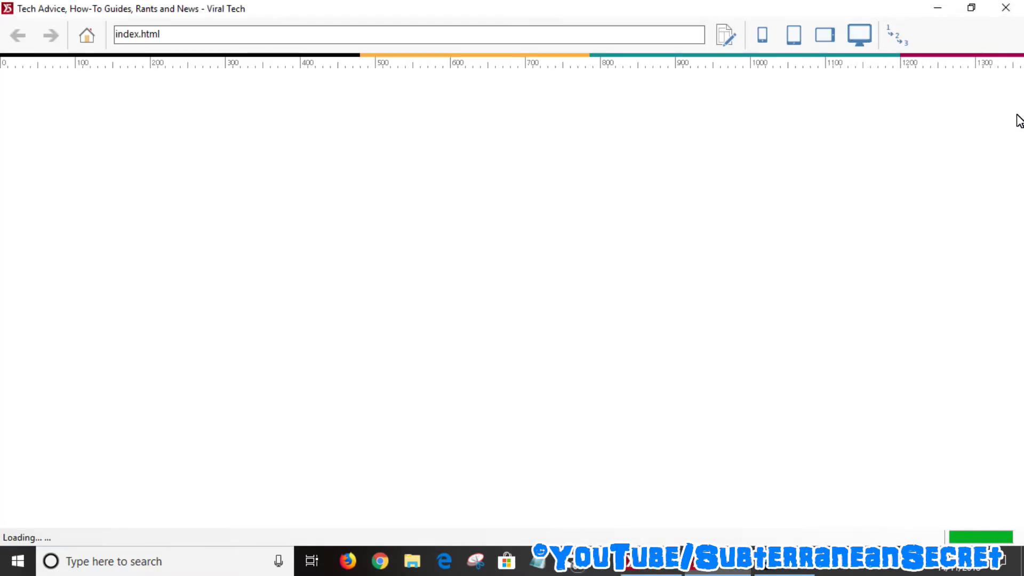
scroll(1016, 123, down, 10)
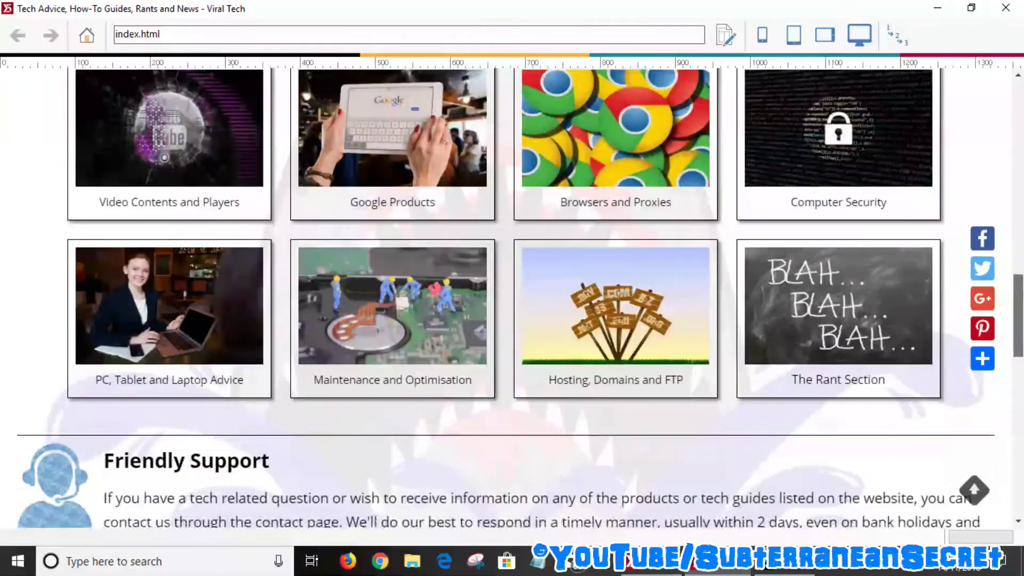
scroll(505, 297, down, 10)
scroll(1016, 427, down, 5)
scroll(1019, 434, up, 4)
drag(1019, 435, 1017, 394)
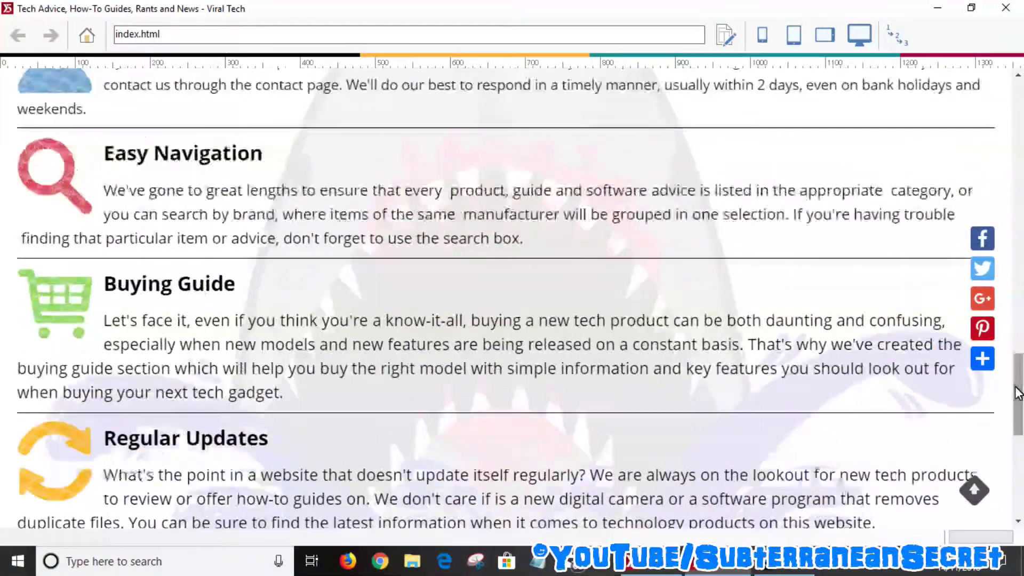